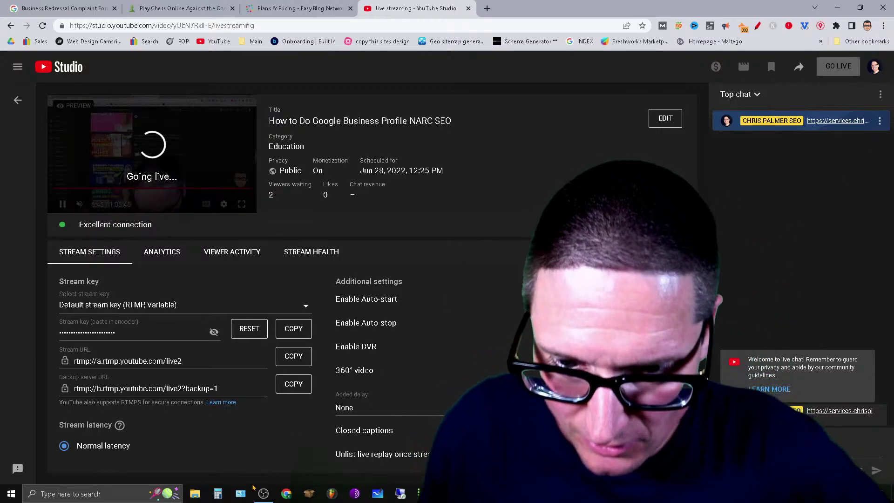
Step: Restore OBS from the taskbar so the NARC SEO stream goes live in YouTube Studio
{"action": "mouse_move", "coordinate": [265, 493]}
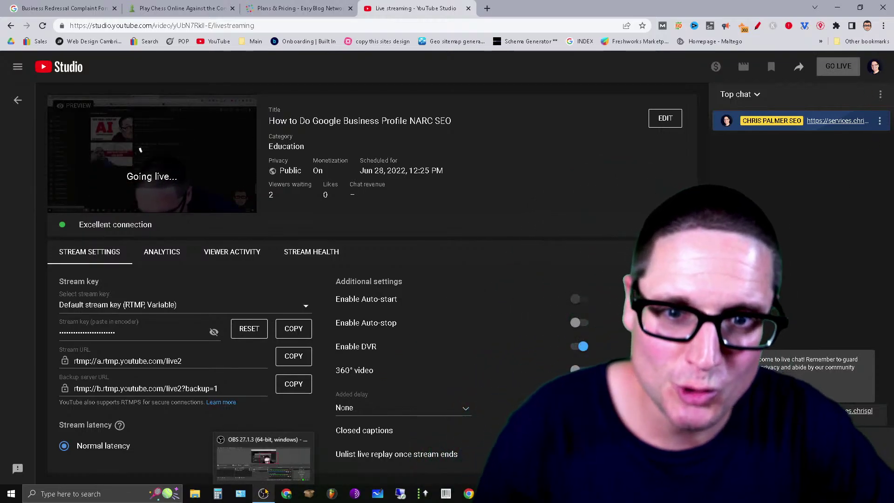
{"action": "left_click", "coordinate": [263, 464]}
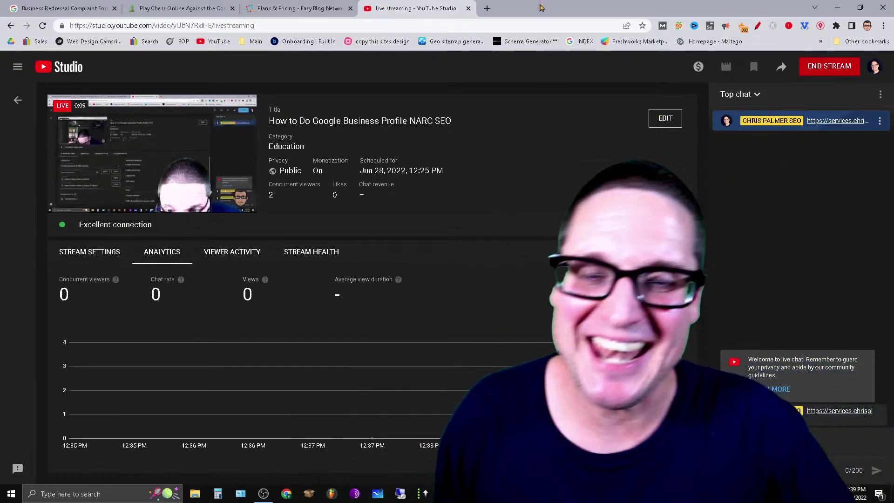
Step: Open a new Chrome tab showing the Google start page
{"action": "left_click", "coordinate": [489, 11]}
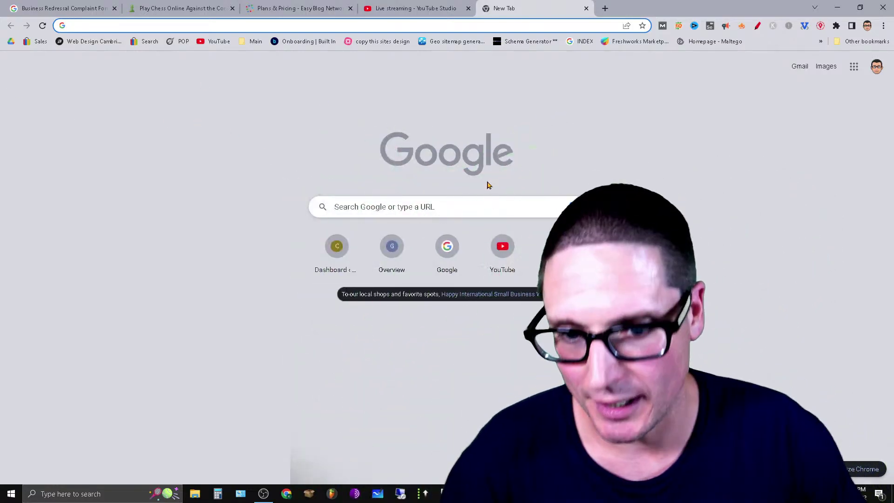
Step: Search Google for 'computer repair phoenix az' and scroll to the local business results
{"action": "left_click", "coordinate": [435, 209]}
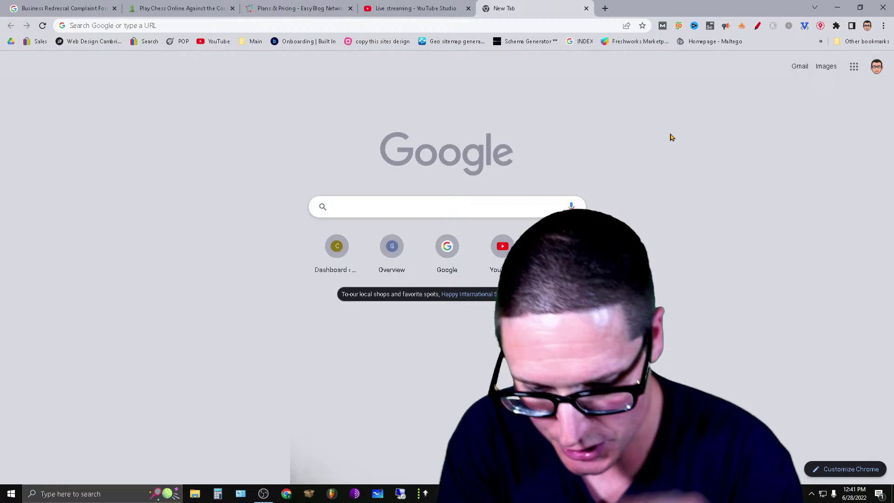
{"action": "type", "text": "computer r"}
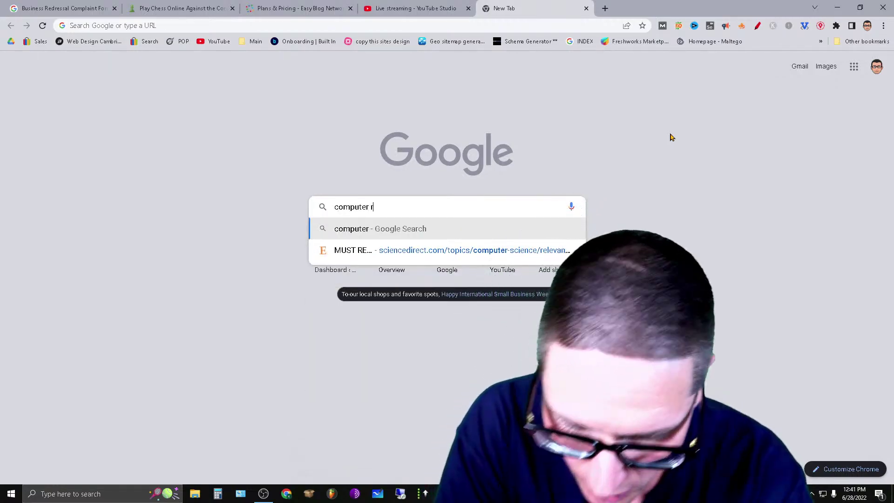
{"action": "type", "text": "epair phoenix az"}
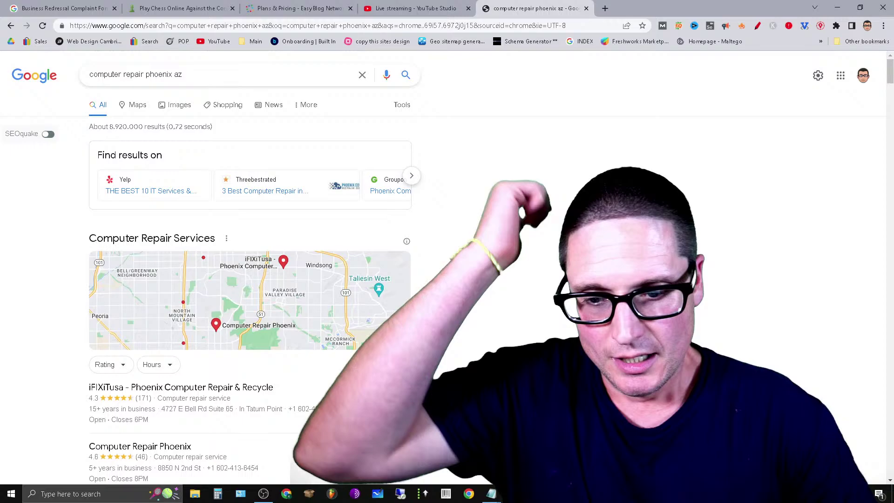
{"action": "scroll", "coordinate": [547, 291], "scroll_direction": "down", "scroll_amount": 3}
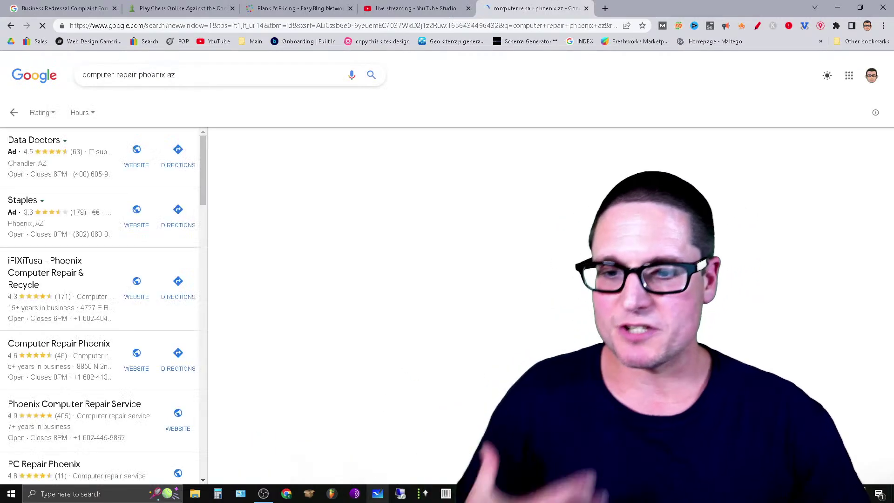
Step: Scroll the business list and open the Geek Elite Computer Services details panel
{"action": "scroll", "coordinate": [140, 361], "scroll_direction": "down", "scroll_amount": 6}
{"action": "scroll", "coordinate": [126, 361], "scroll_direction": "down", "scroll_amount": 6}
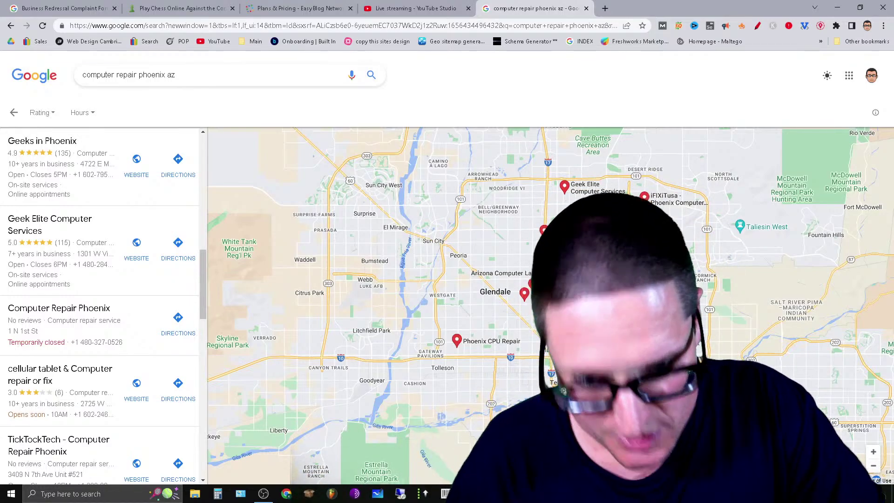
{"action": "mouse_move", "coordinate": [446, 494]}
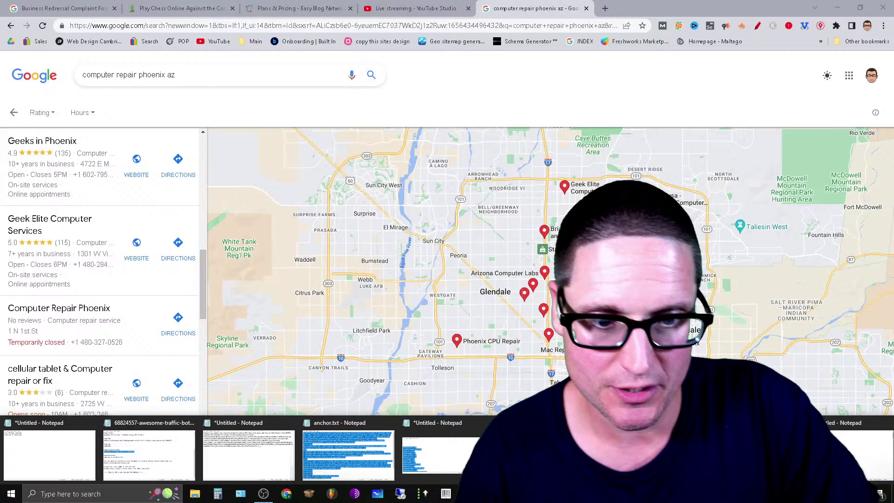
{"action": "left_click", "coordinate": [61, 229]}
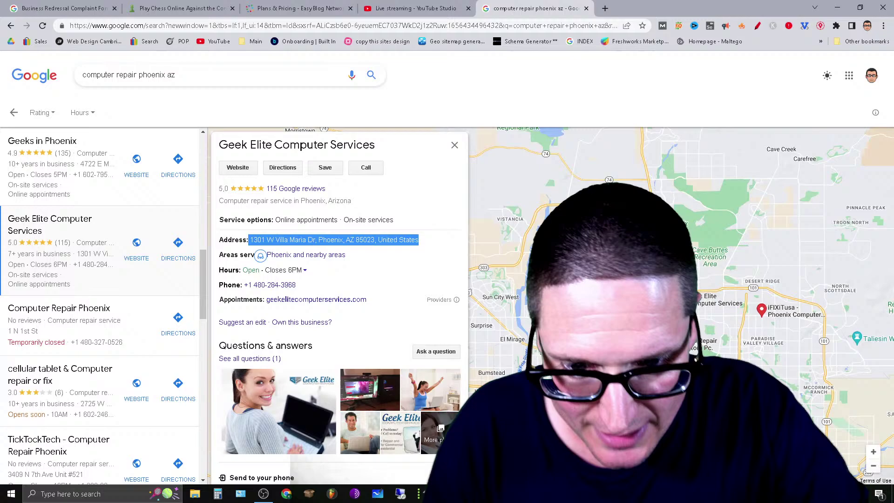
Step: Copy the Galleria at PNC Plaza address from Notepad, then minimize Notepad
{"action": "left_click", "coordinate": [250, 454]}
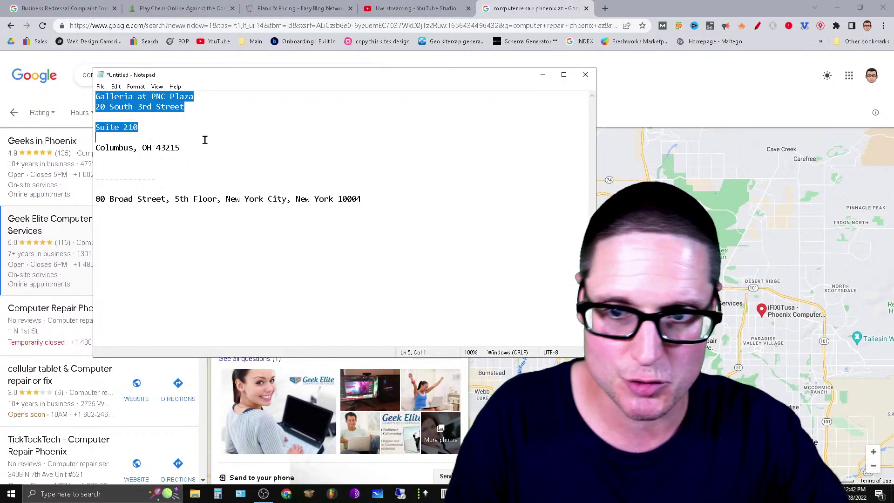
{"action": "left_click_drag", "start_coordinate": [205, 139], "coordinate": [207, 144]}
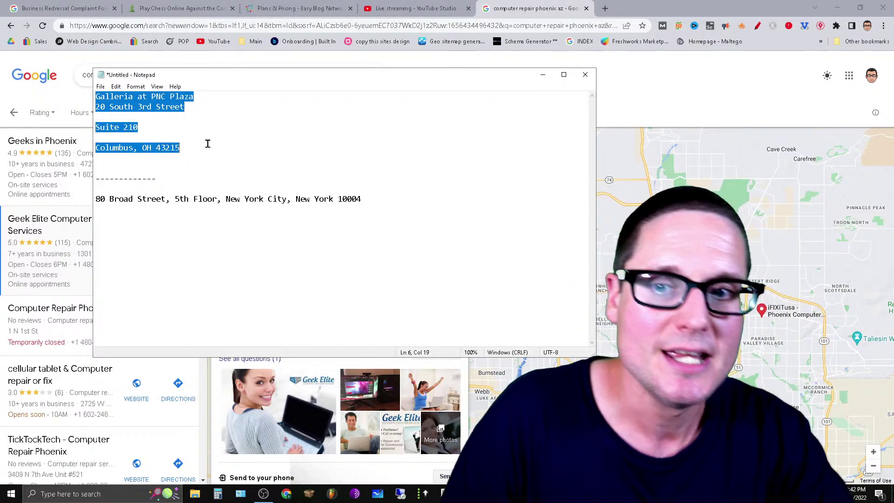
{"action": "right_click", "coordinate": [144, 104]}
{"action": "left_click", "coordinate": [236, 135]}
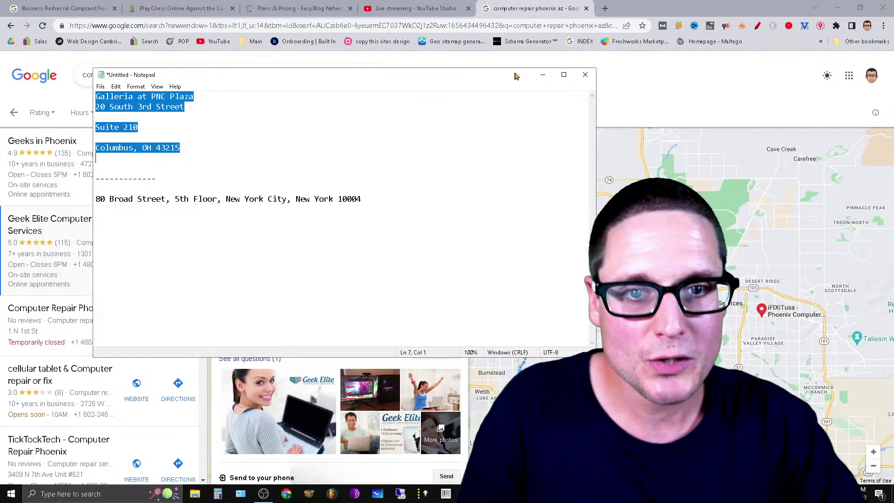
{"action": "left_click", "coordinate": [542, 76]}
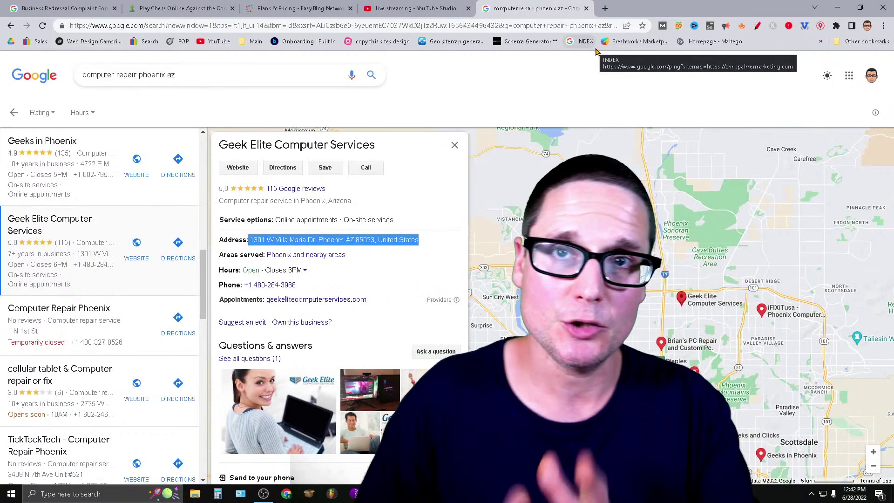
Step: In a new tab, search Google for the copied Galleria at PNC Plaza address in quotes
{"action": "left_click", "coordinate": [605, 9]}
{"action": "left_click", "coordinate": [344, 208]}
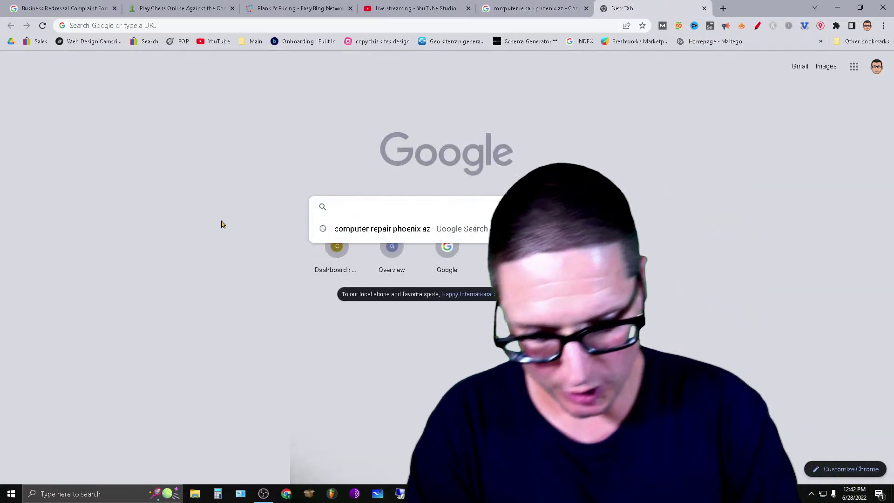
{"action": "type", "text": "\""}
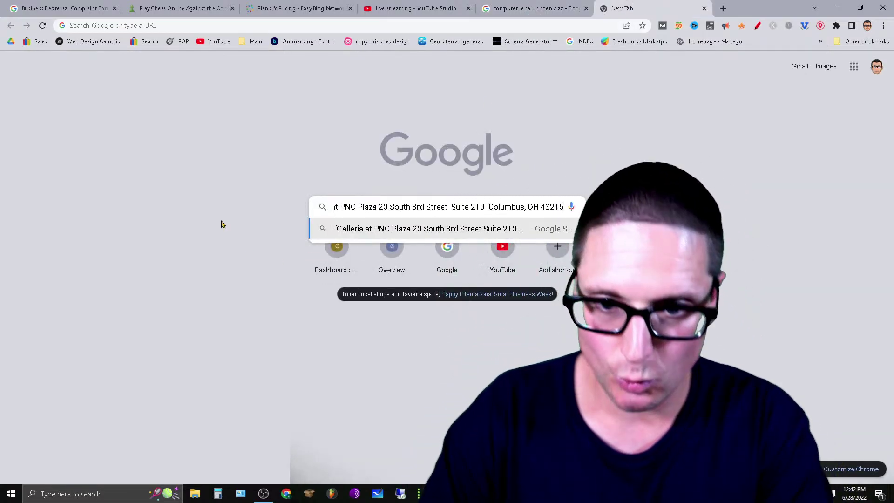
{"action": "key", "text": "Return"}
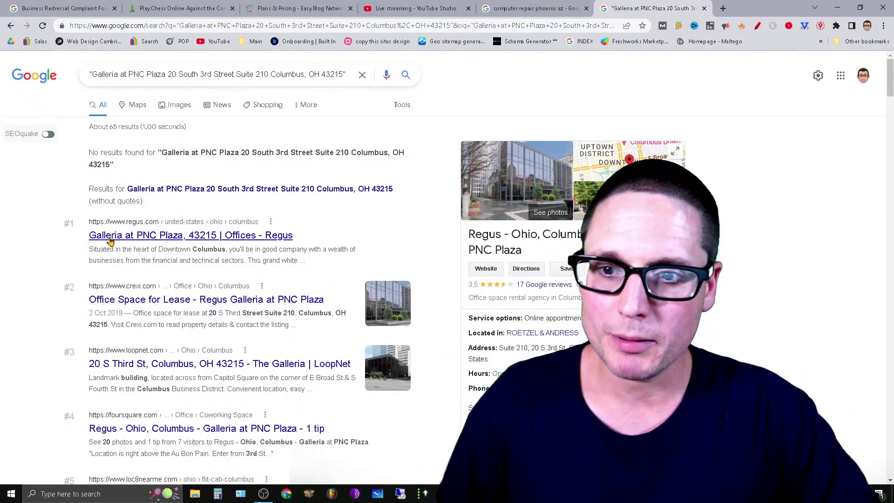
Step: Highlight the Regus and Office Space for Lease result titles
{"action": "left_click_drag", "start_coordinate": [307, 241], "coordinate": [287, 237]}
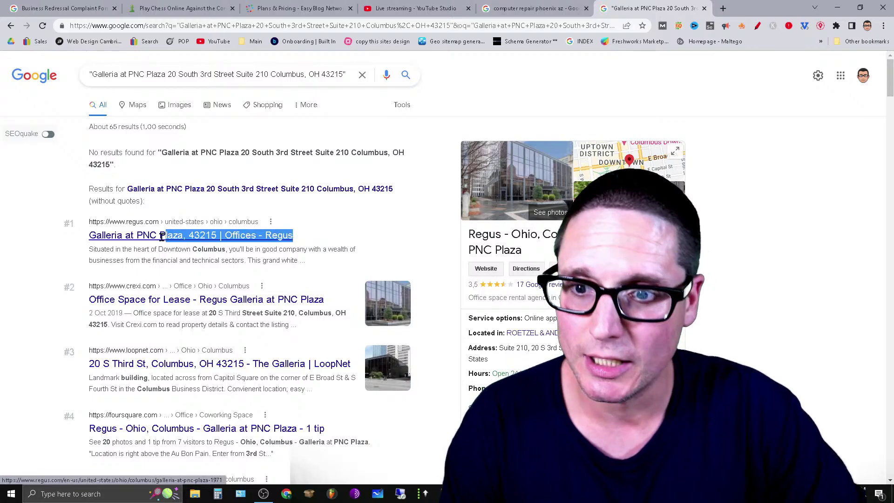
{"action": "scroll", "coordinate": [148, 242], "scroll_direction": "down", "scroll_amount": 3}
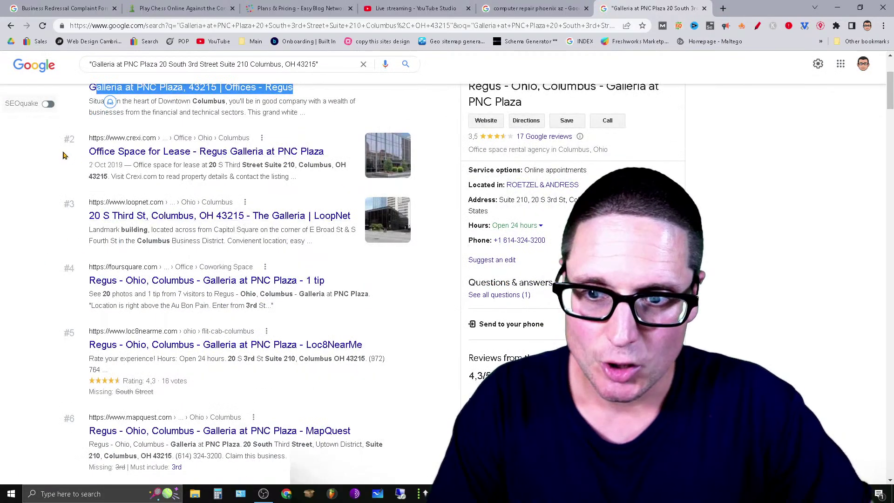
{"action": "left_click_drag", "start_coordinate": [79, 155], "coordinate": [336, 154]}
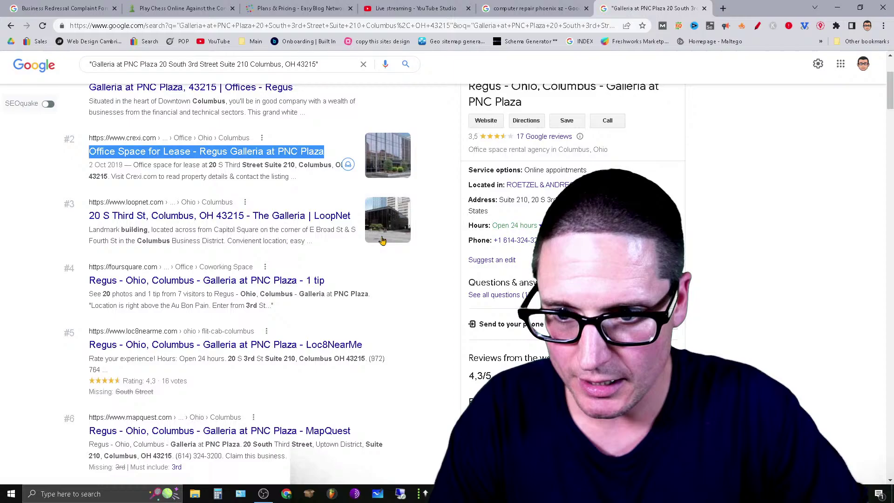
{"action": "scroll", "coordinate": [403, 357], "scroll_direction": "down", "scroll_amount": 3}
{"action": "scroll", "coordinate": [404, 357], "scroll_direction": "up", "scroll_amount": 6}
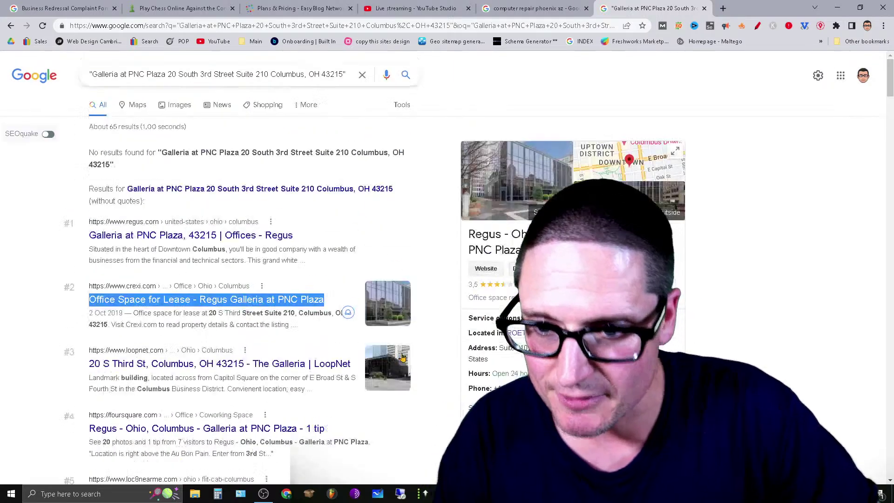
Step: Rerun the search without quotes as Galleria at PNC Plaza 20 South 3rd Street
{"action": "left_click", "coordinate": [349, 73]}
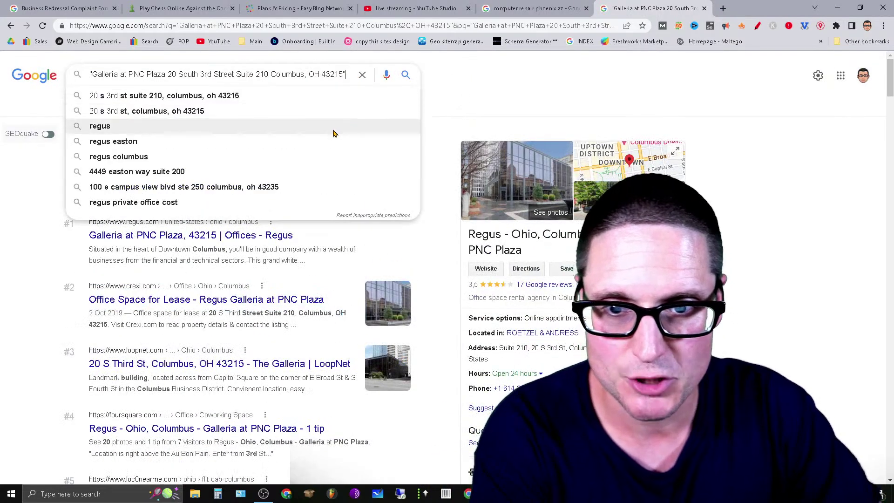
{"action": "key", "text": "BackSpace"}
{"action": "key", "text": "Escape"}
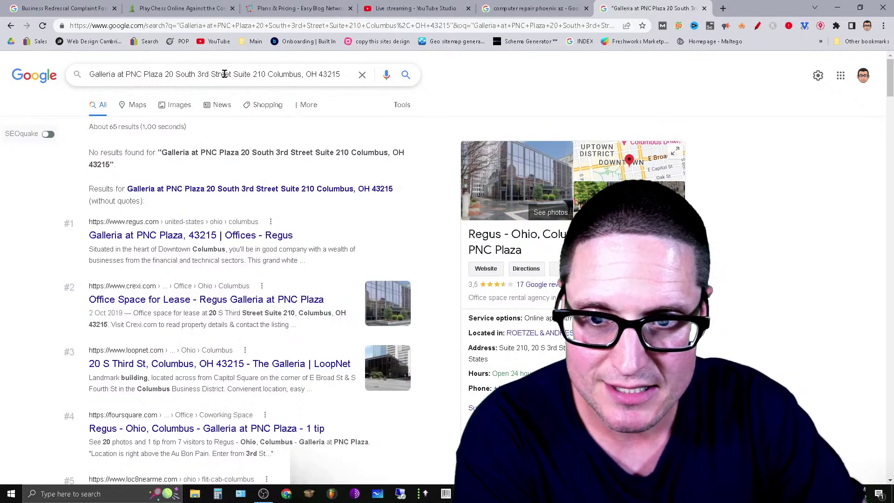
{"action": "key", "text": "Return"}
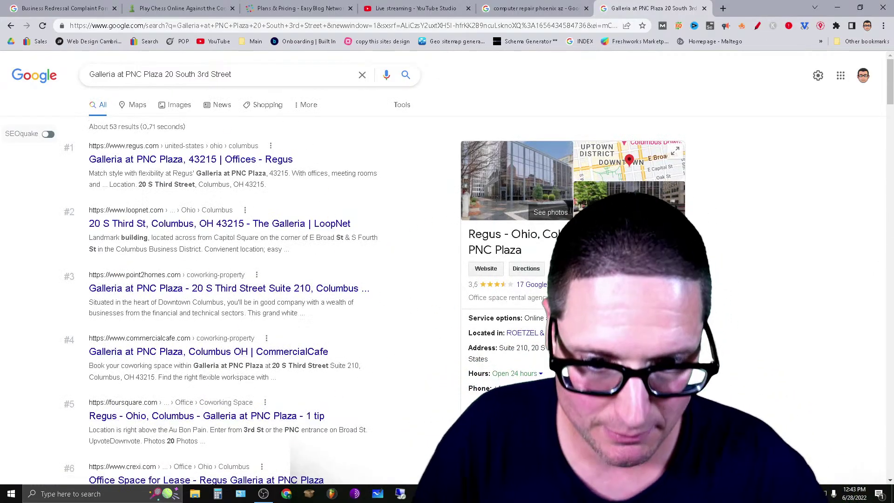
{"action": "mouse_move", "coordinate": [401, 493]}
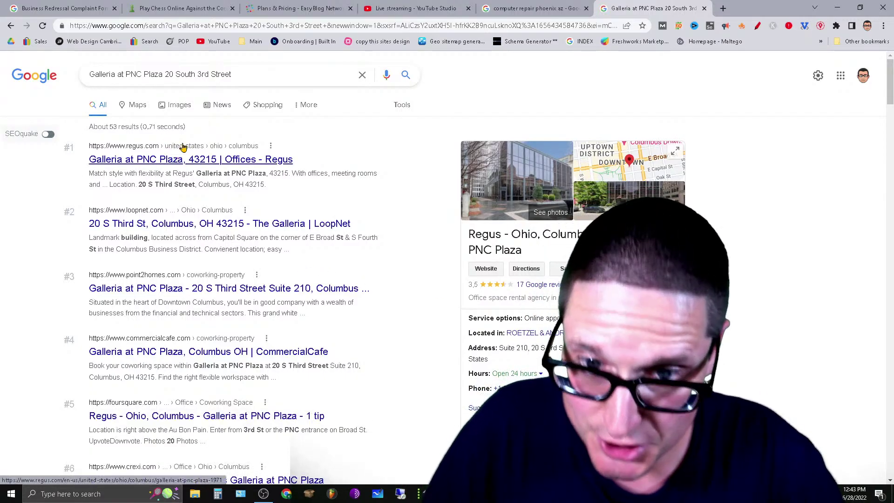
Step: Open the Regus Galleria at PNC Plaza page, accept all cookies and open Ways to work
{"action": "left_click", "coordinate": [185, 167]}
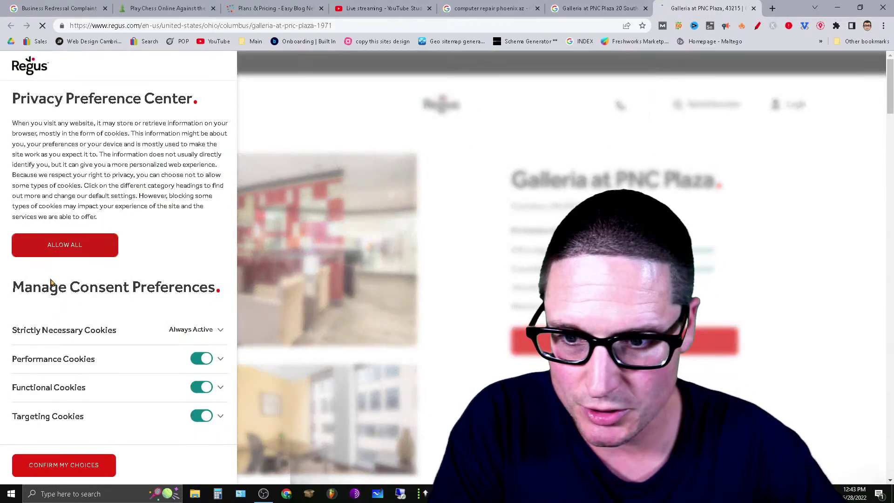
{"action": "left_click", "coordinate": [75, 246]}
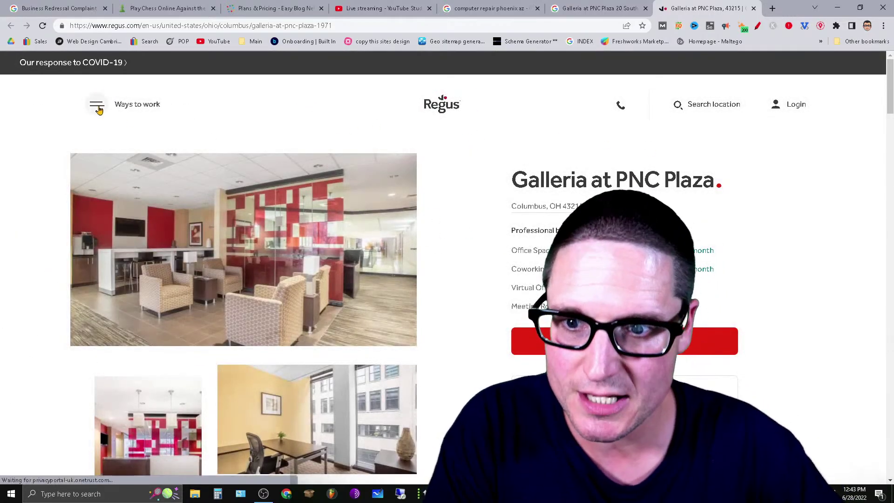
{"action": "left_click", "coordinate": [98, 102]}
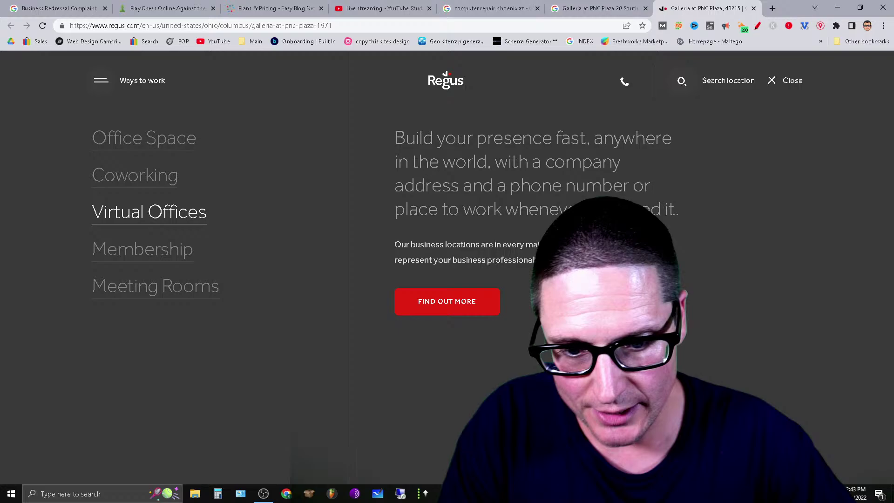
Step: Copy the 80 Broad Street, New York address from Notepad and return to the browser
{"action": "mouse_move", "coordinate": [447, 494]}
{"action": "left_click", "coordinate": [431, 454]}
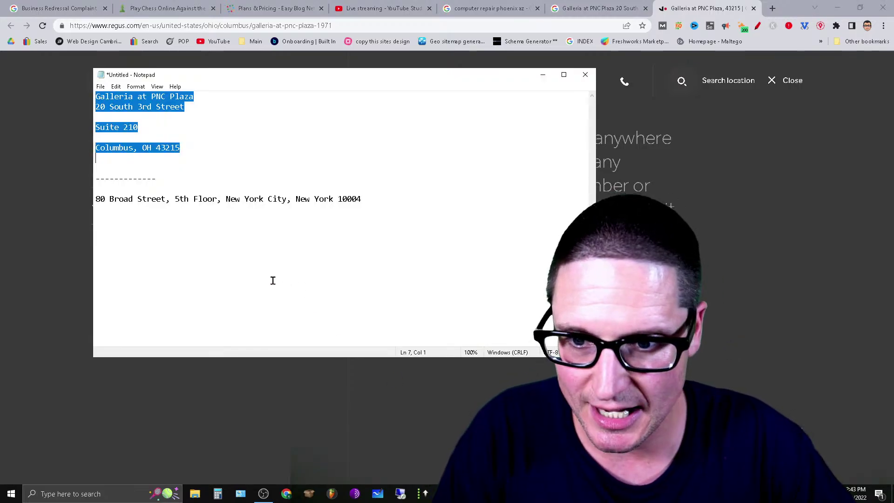
{"action": "left_click", "coordinate": [102, 206]}
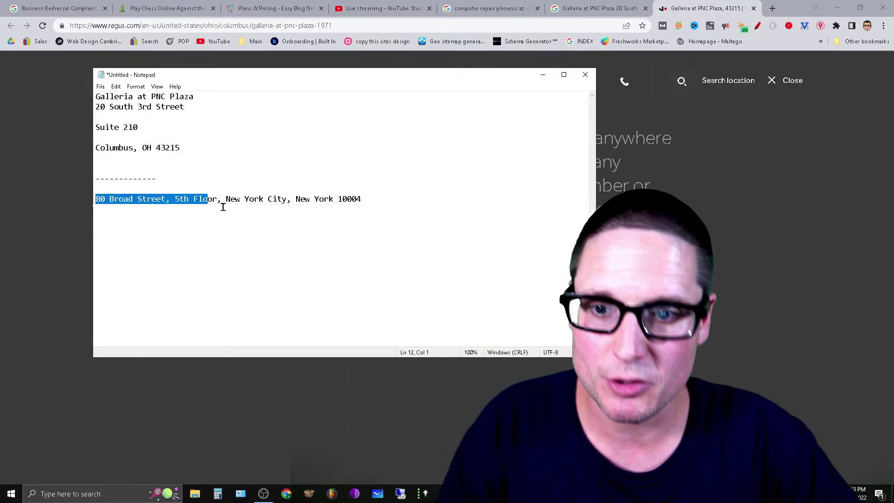
{"action": "right_click", "coordinate": [353, 197]}
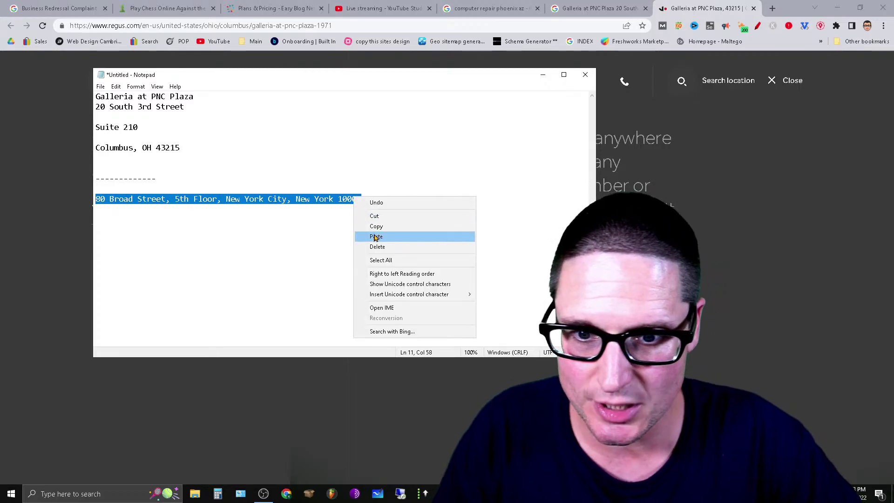
{"action": "left_click", "coordinate": [372, 226]}
{"action": "left_click", "coordinate": [506, 7]}
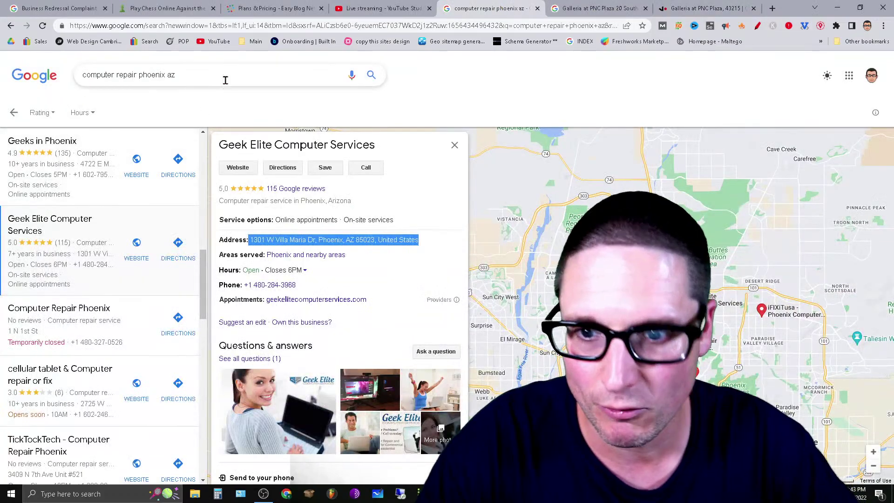
Step: Search Google for 80 Broad Street, 5th Floor, New York 10004 and highlight the Regus and Davinci results
{"action": "left_click", "coordinate": [594, 6]}
{"action": "key", "text": "ctrl+v"}
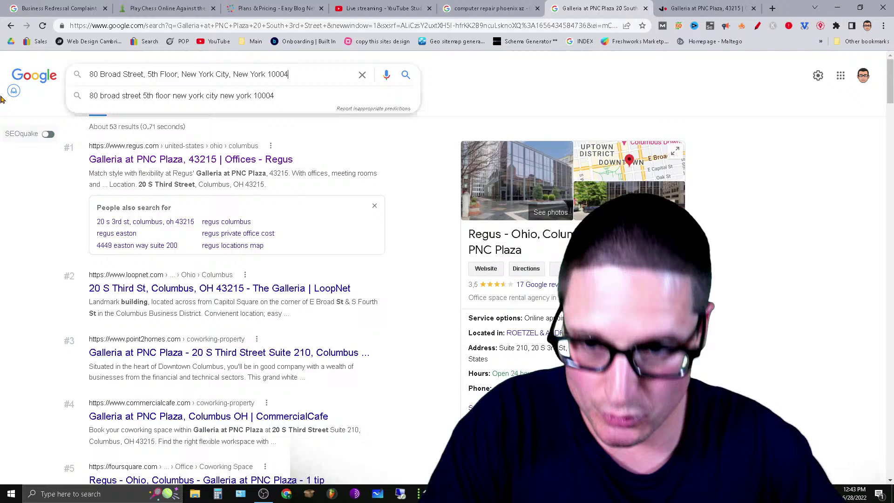
{"action": "key", "text": "Return"}
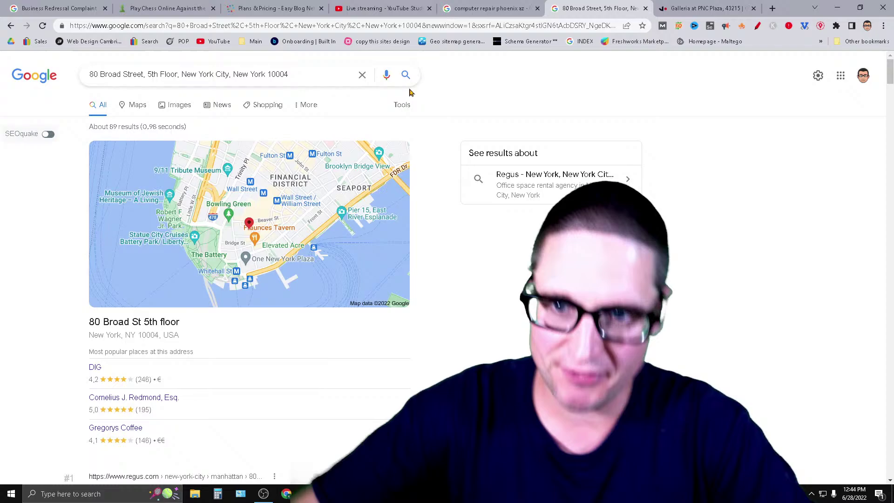
{"action": "scroll", "coordinate": [367, 434], "scroll_direction": "down", "scroll_amount": 3}
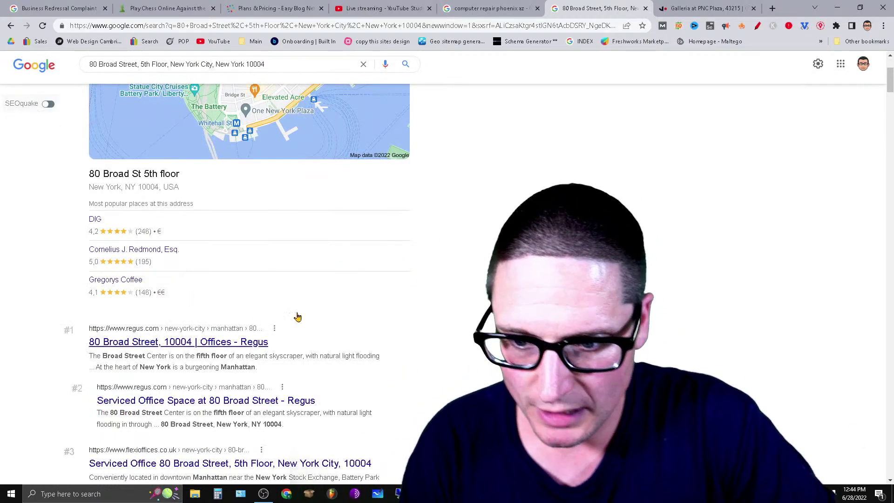
{"action": "left_click_drag", "start_coordinate": [195, 340], "coordinate": [131, 338]}
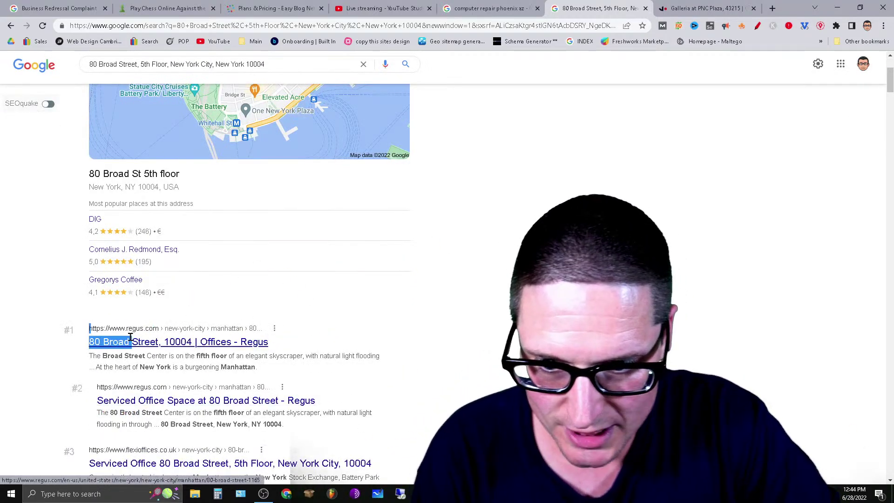
{"action": "scroll", "coordinate": [380, 430], "scroll_direction": "down", "scroll_amount": 3}
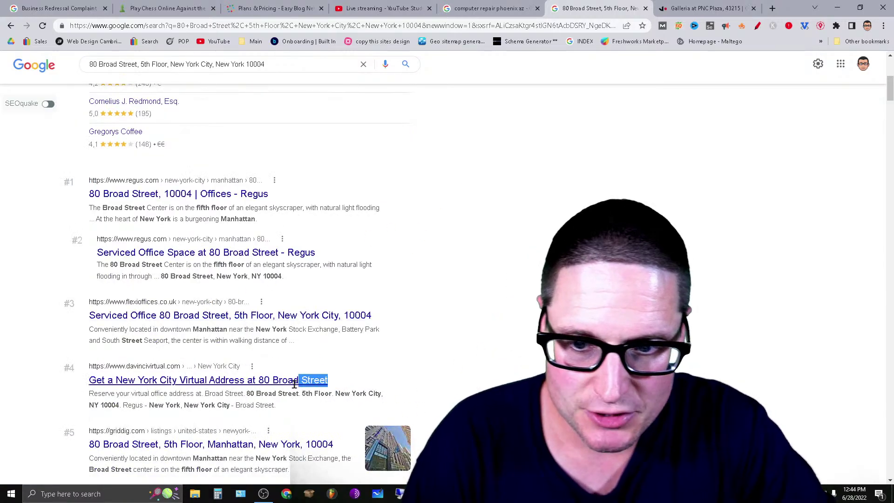
{"action": "left_click_drag", "start_coordinate": [294, 385], "coordinate": [73, 387]}
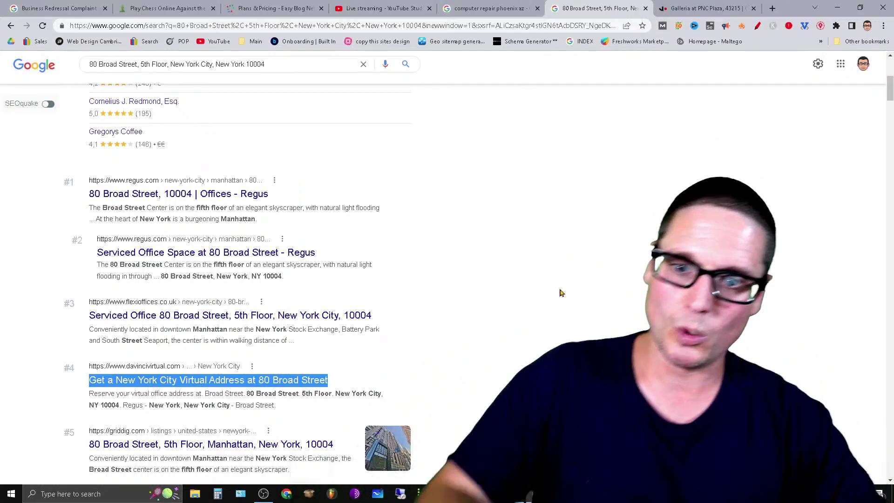
Step: Open the Davinci Virtual Broad Street listing, then switch to the Business Redressal Complaint Form tab
{"action": "left_click", "coordinate": [259, 390]}
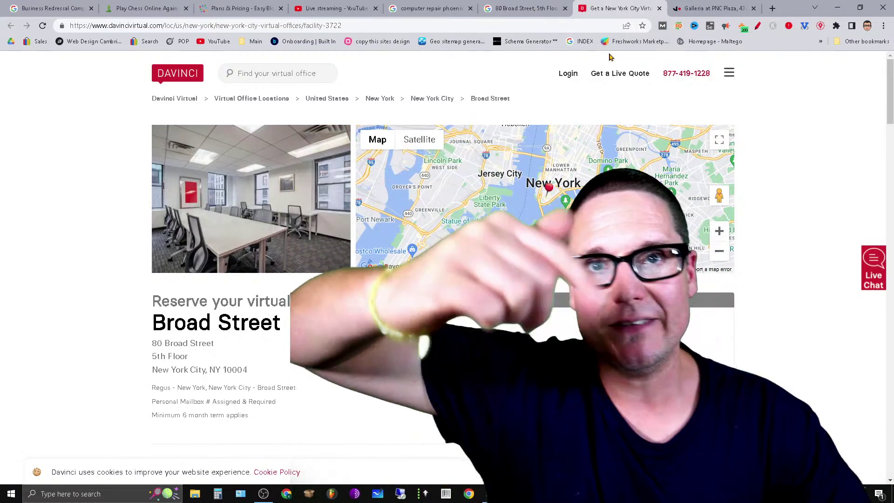
{"action": "left_click", "coordinate": [34, 5]}
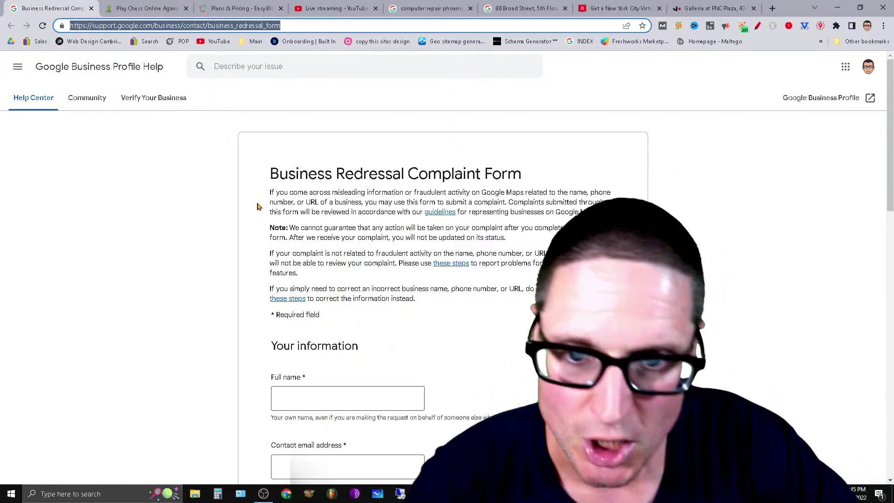
{"action": "left_click_drag", "start_coordinate": [550, 173], "coordinate": [367, 176]}
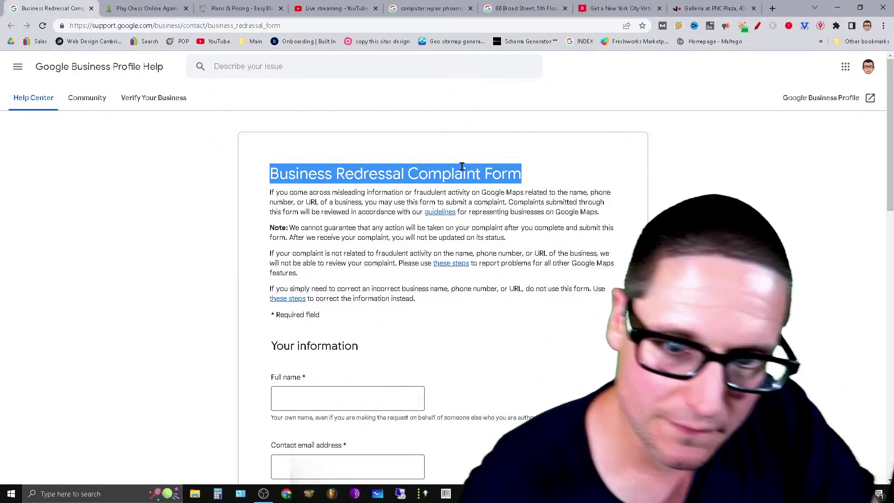
{"action": "left_click", "coordinate": [284, 26]}
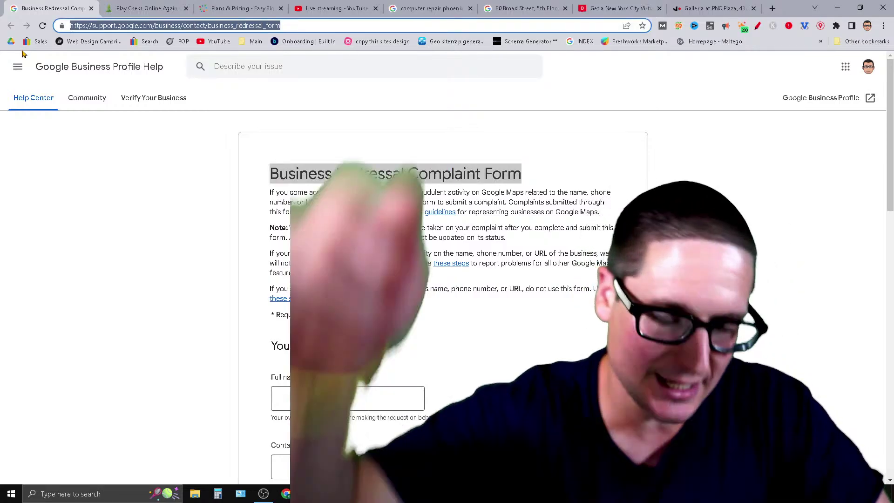
Step: Scroll through the complaint form from Full name down to the explanation box and Submit
{"action": "scroll", "coordinate": [513, 219], "scroll_direction": "down", "scroll_amount": 3}
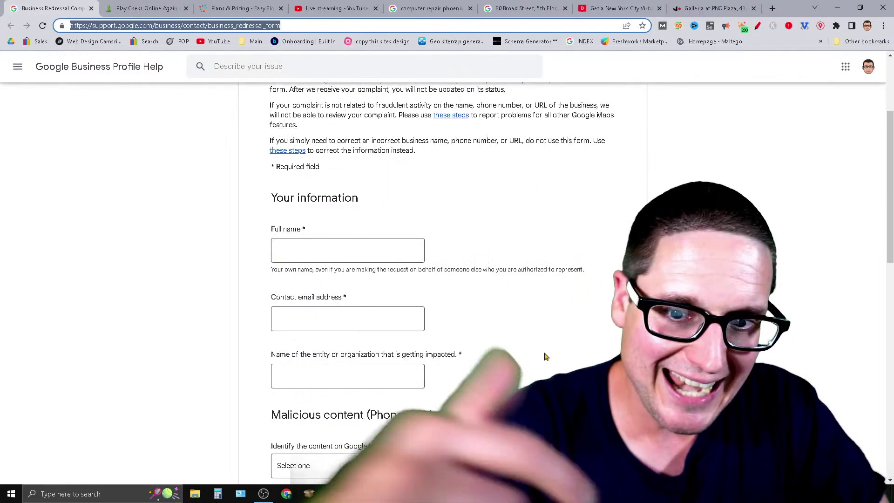
{"action": "left_click", "coordinate": [347, 239]}
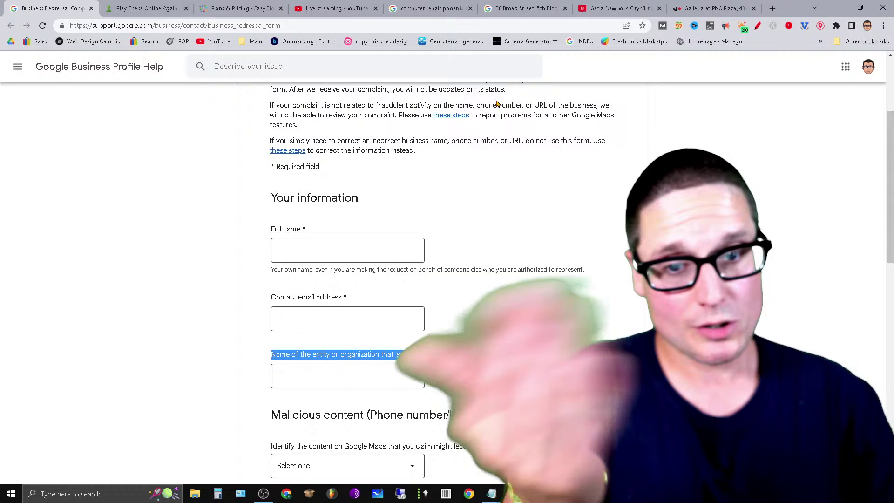
{"action": "scroll", "coordinate": [496, 104], "scroll_direction": "down", "scroll_amount": 6}
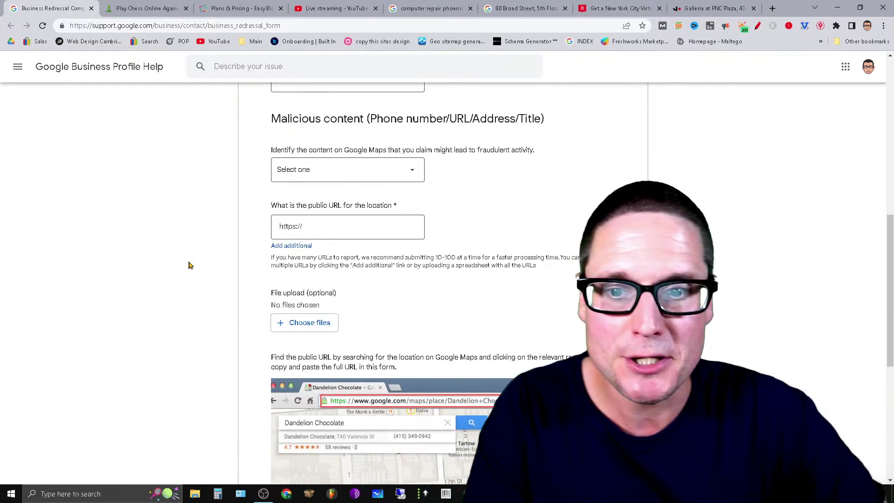
{"action": "scroll", "coordinate": [501, 359], "scroll_direction": "down", "scroll_amount": 6}
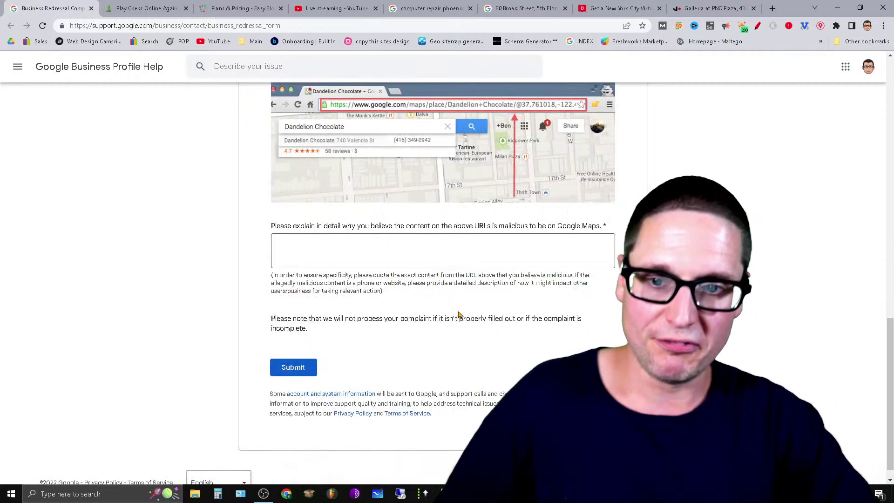
{"action": "scroll", "coordinate": [353, 369], "scroll_direction": "up", "scroll_amount": 3}
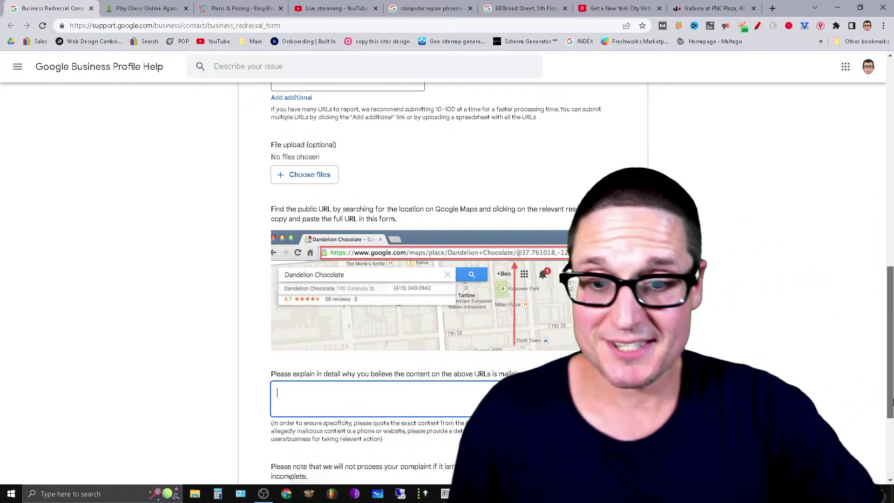
{"action": "scroll", "coordinate": [892, 402], "scroll_direction": "down", "scroll_amount": 1}
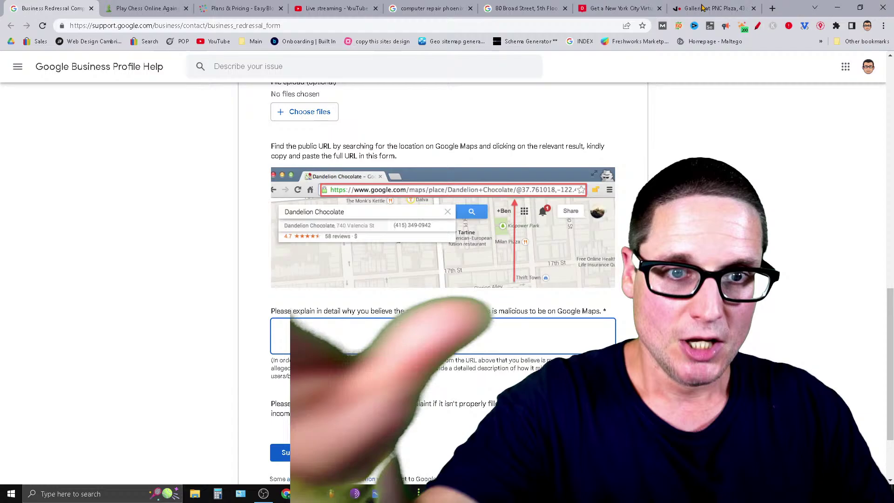
Step: Switch back to the Davinci Virtual tab showing the 80 Broad Street, 5th Floor listing
{"action": "left_click", "coordinate": [613, 8]}
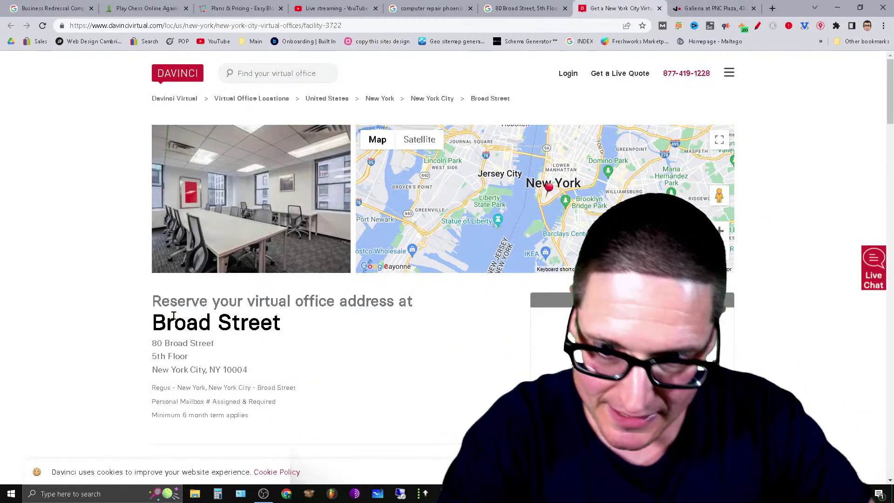